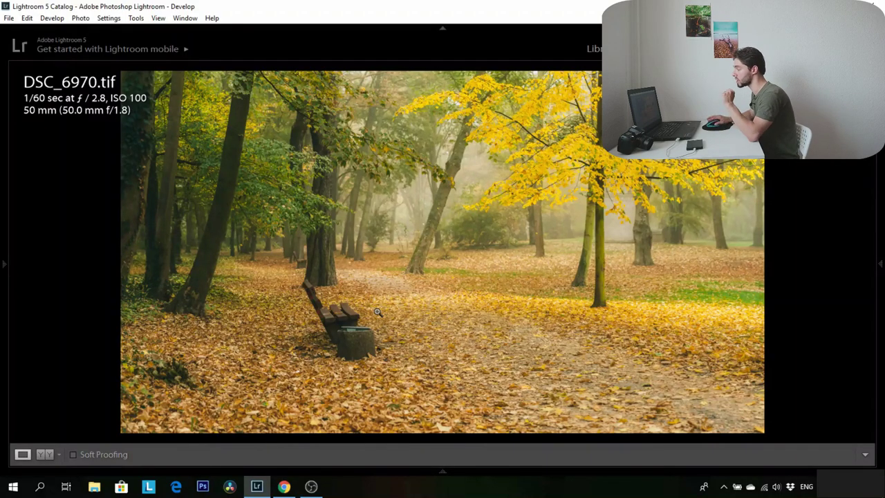
Inspect the bench and the misty background trees of DSC_6970.tif at full magnification
left_click(374, 314)
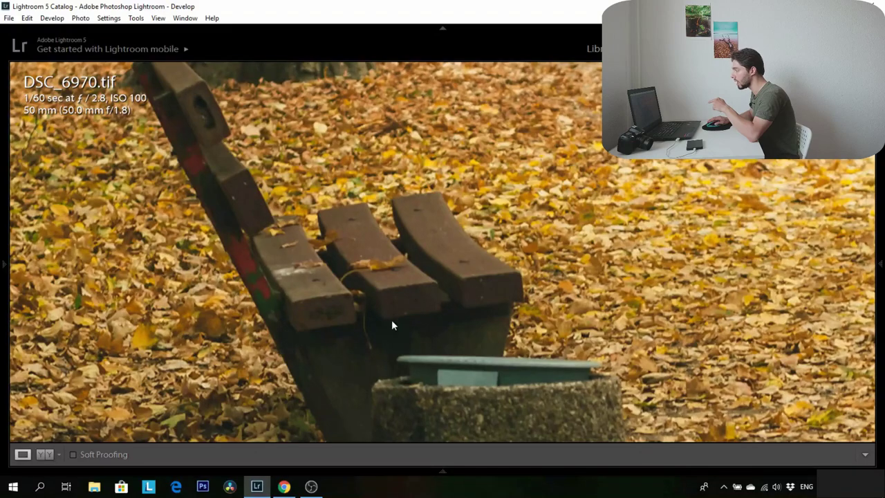
left_click(391, 320)
left_click(375, 231)
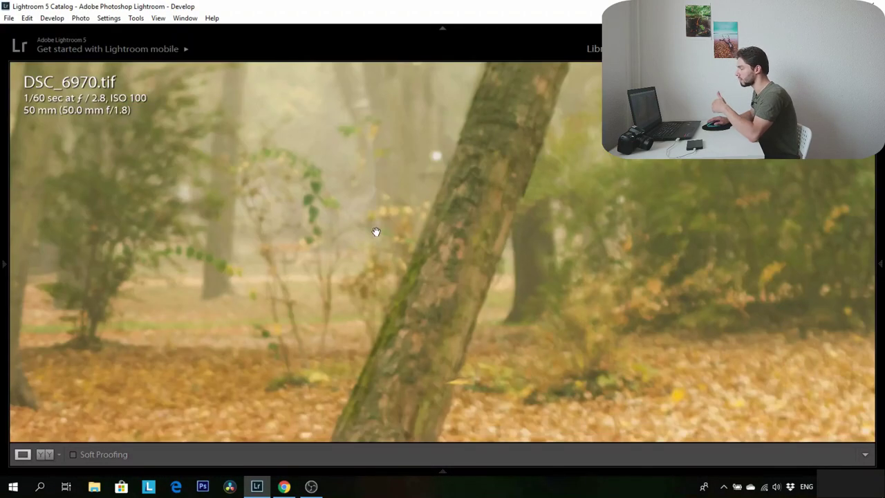
left_click(375, 231)
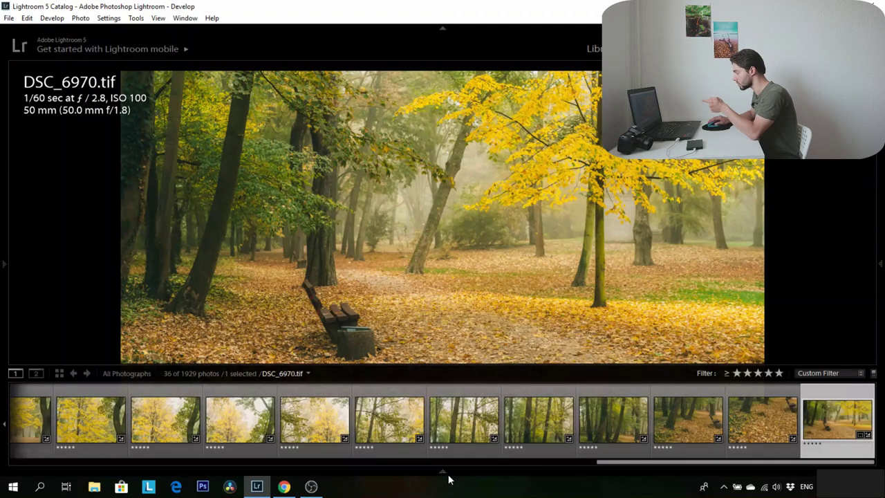
Open the source frame DSC_6948.NEF from the filmstrip and show its develop adjustments
left_click(442, 470)
left_click_drag(609, 463, 235, 463)
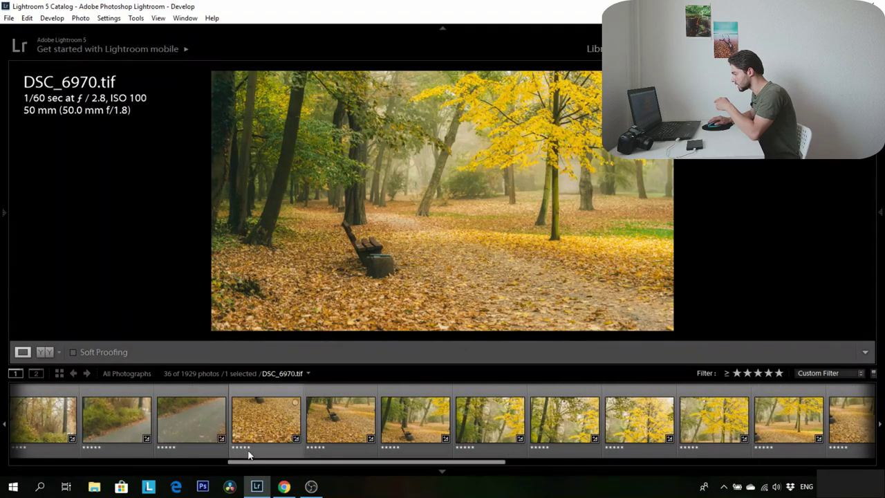
left_click(259, 446)
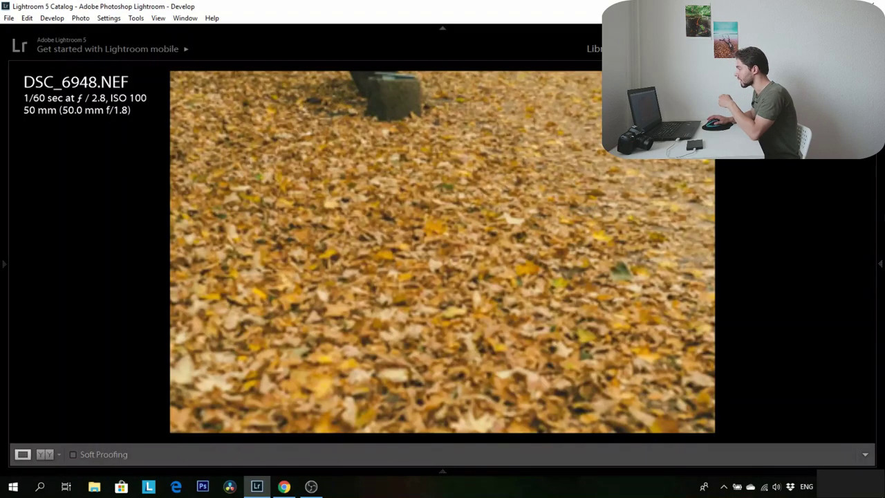
mouse_move(882, 138)
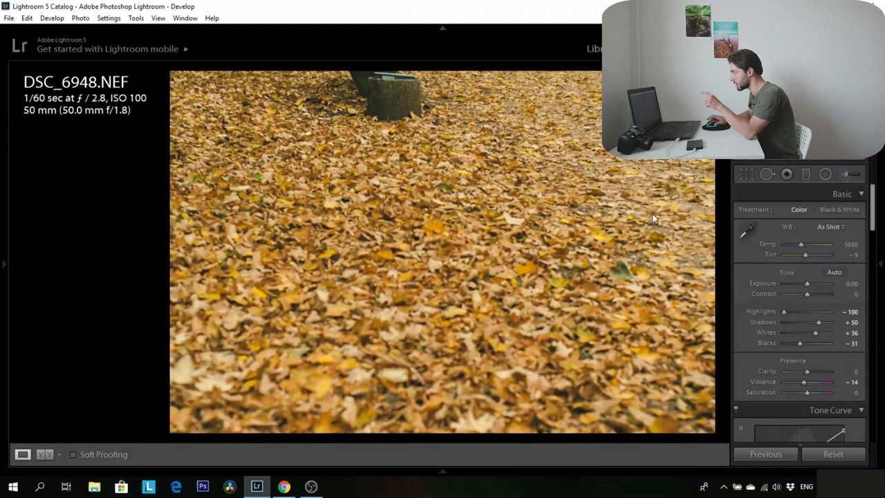
Review the source frames one by one from DSC_6948.NEF through DSC_6970.NEF and return to the merged DSC_6970.tif
key("Right")
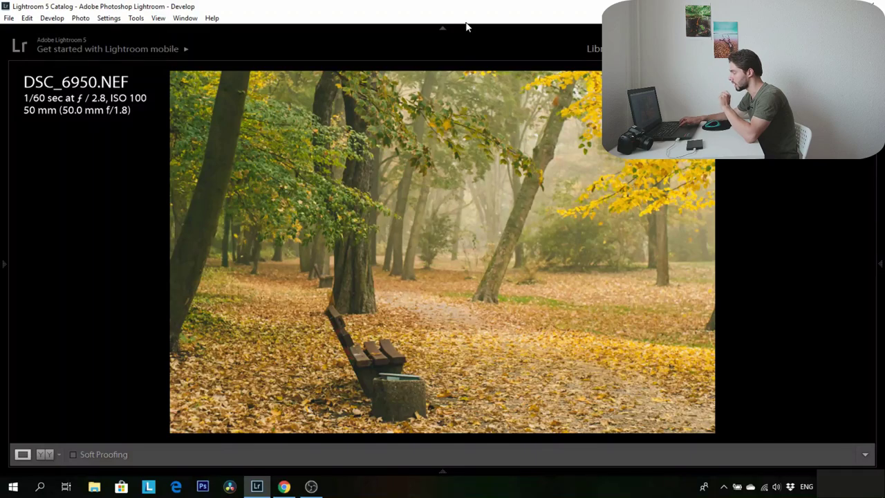
key("Left")
key("Left")
key("Left")
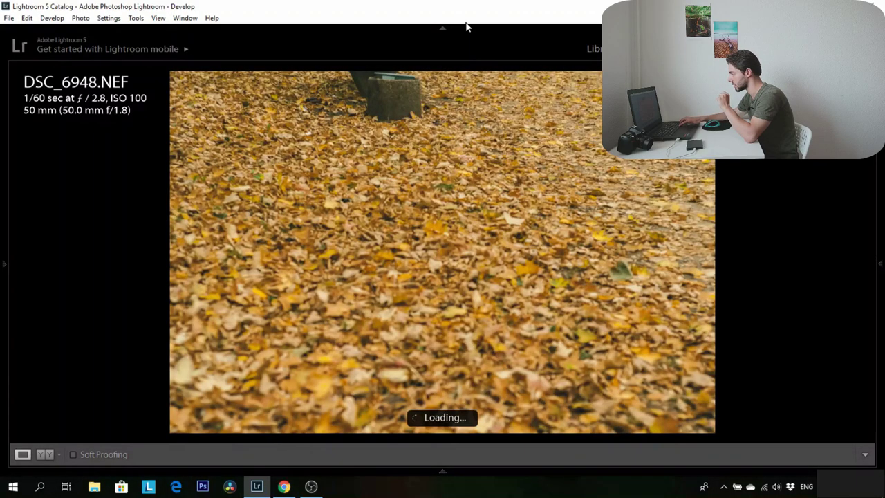
key("Right")
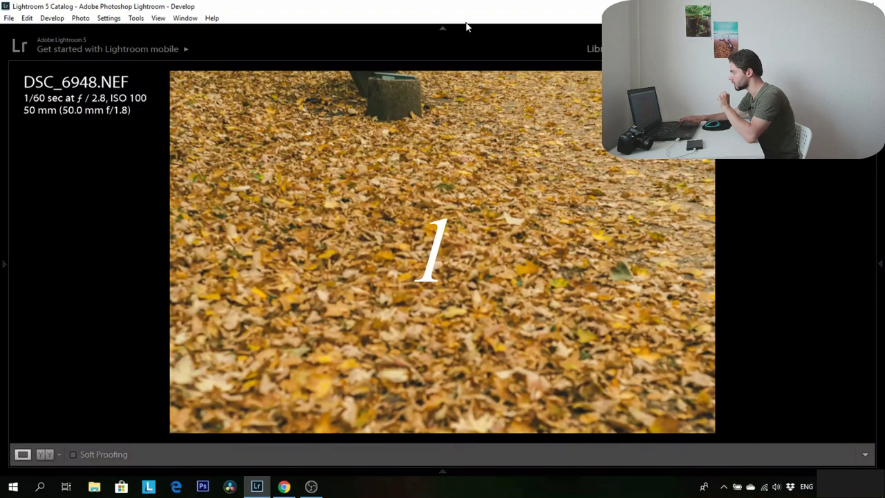
key("Right")
key("Right")
key("Right")
key("Right")
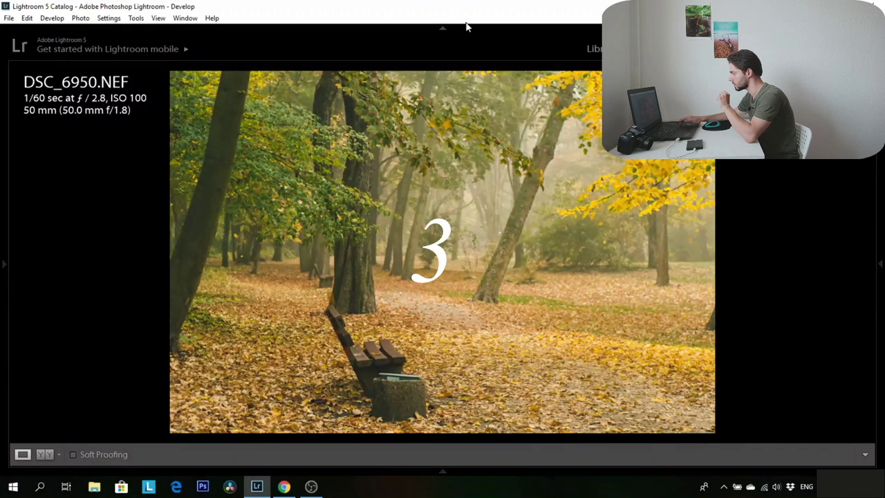
key("Right")
key("Right")
key("Right")
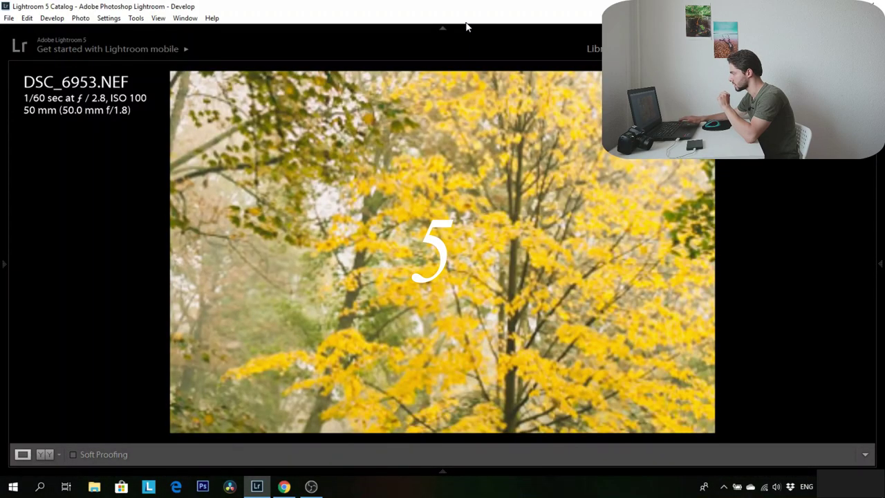
key("Right")
key("Right")
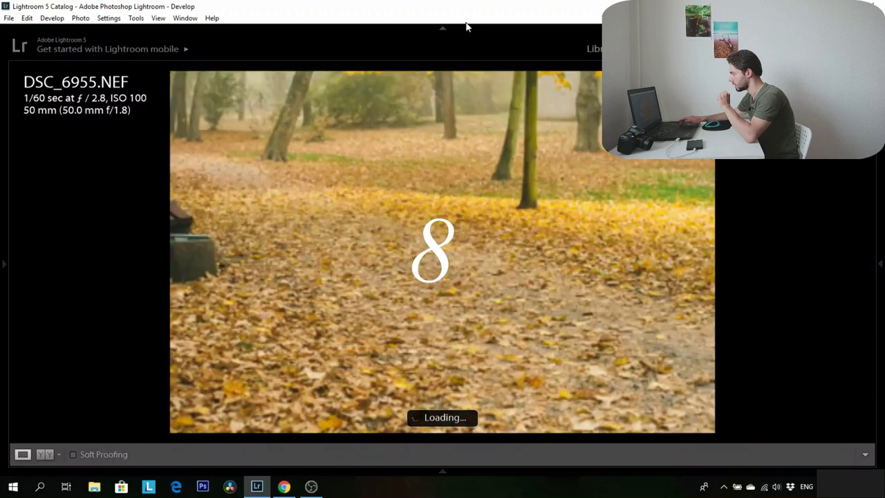
key("Right")
key("Right")
key("Right")
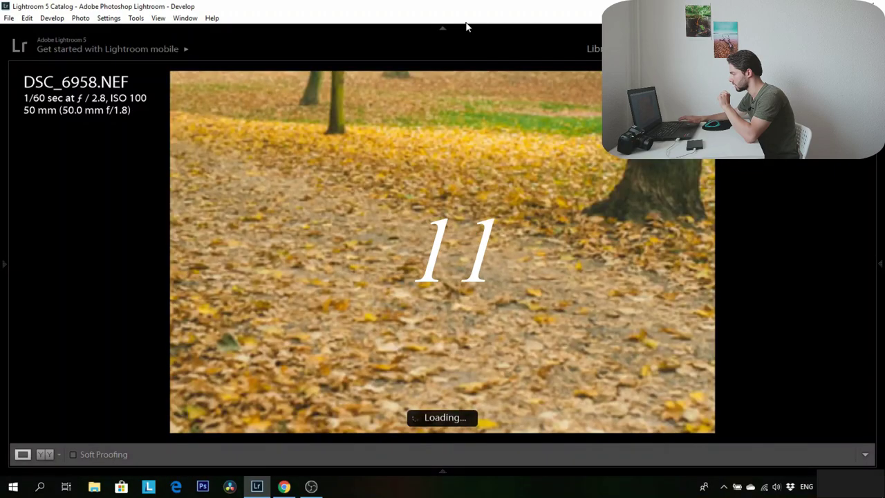
key("Right")
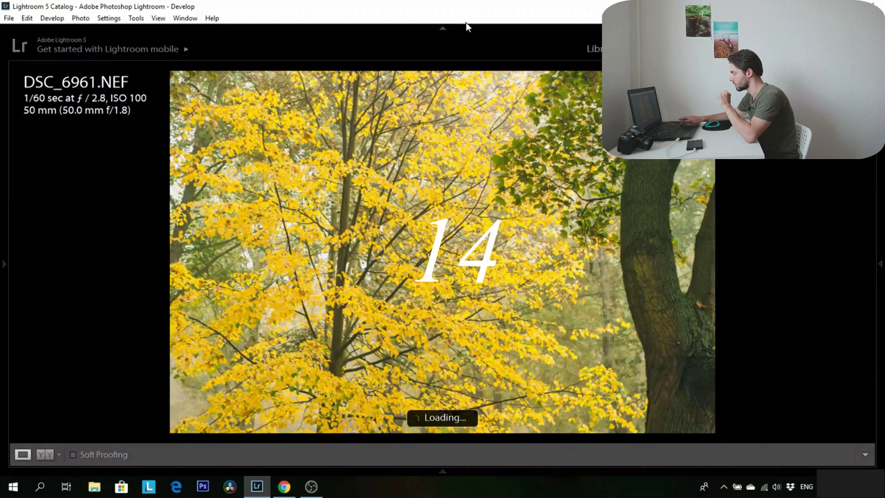
key("Right")
key("Right")
key("Right")
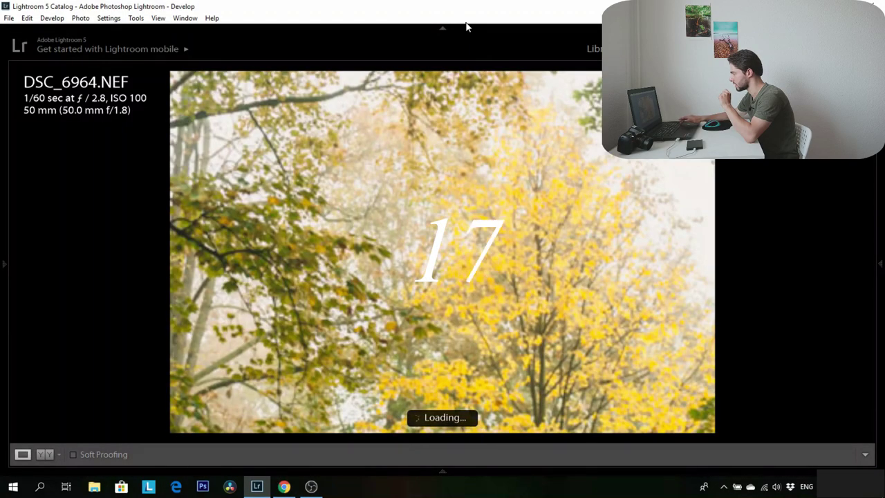
key("Right")
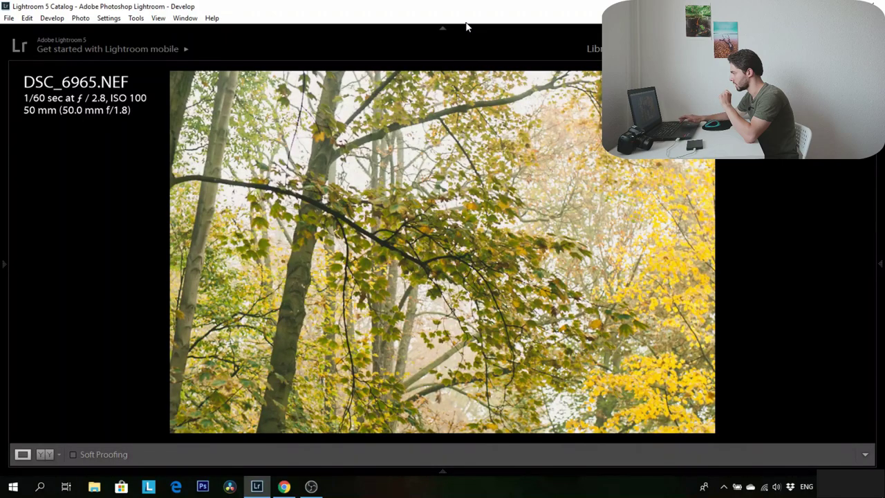
key("Right")
key("Right")
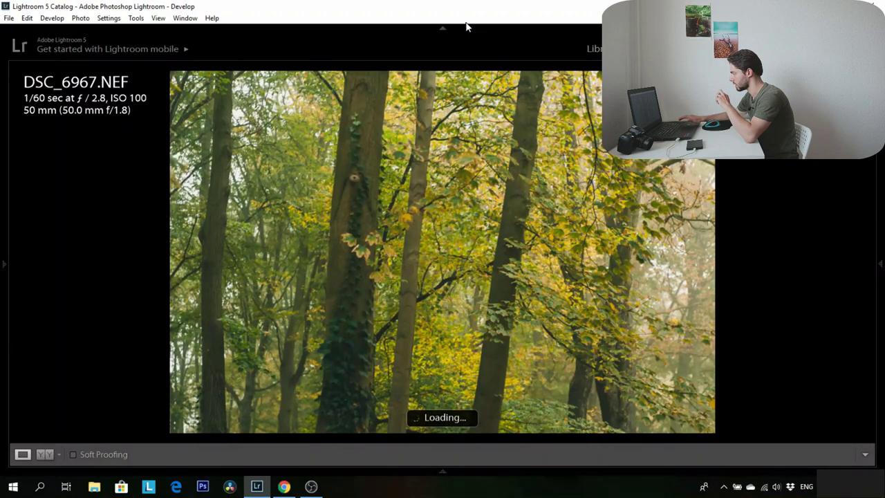
key("Right")
key("Right")
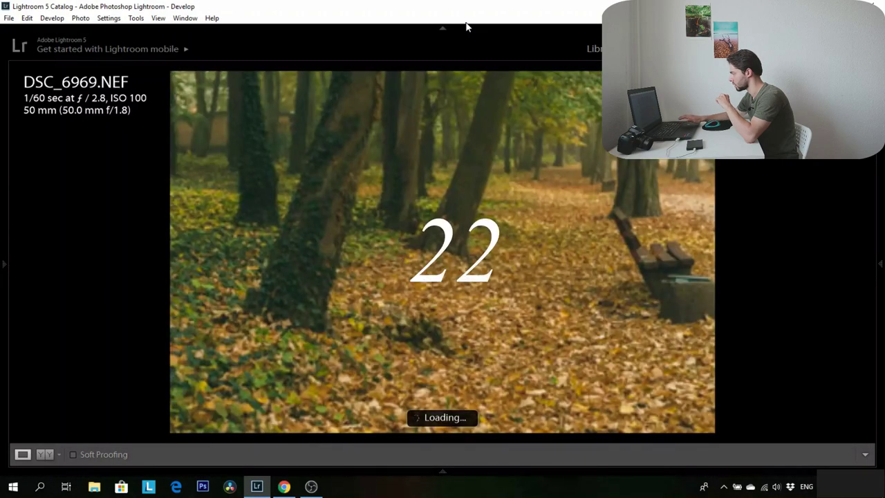
key("Right")
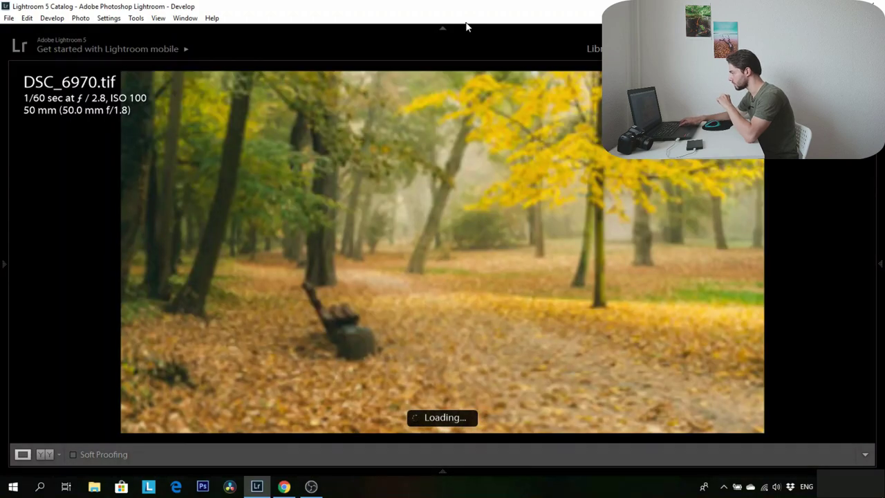
key("Right")
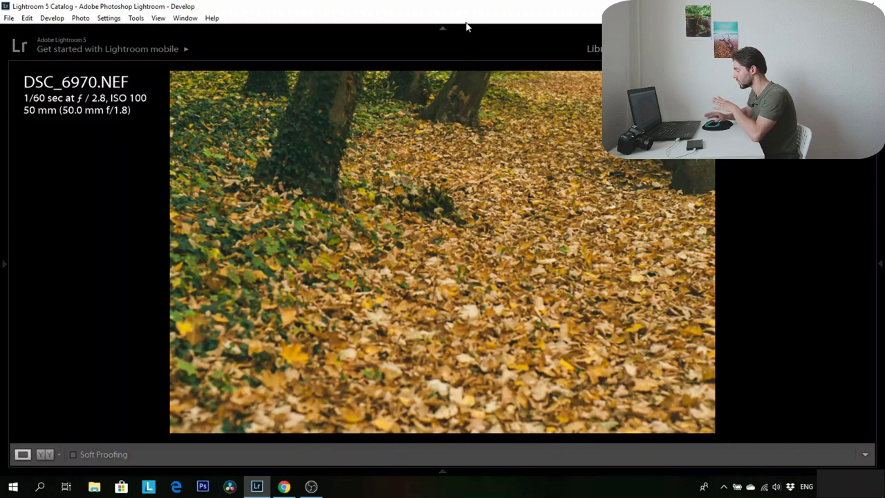
key("Left")
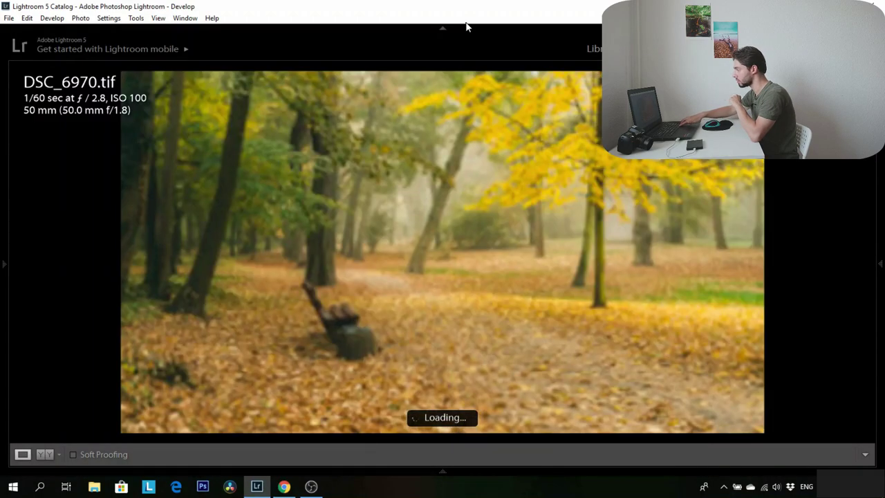
Start cropping DSC_6970.tif and set the crop aspect ratio to 4 x 5 / 8 x 10
left_click(879, 264)
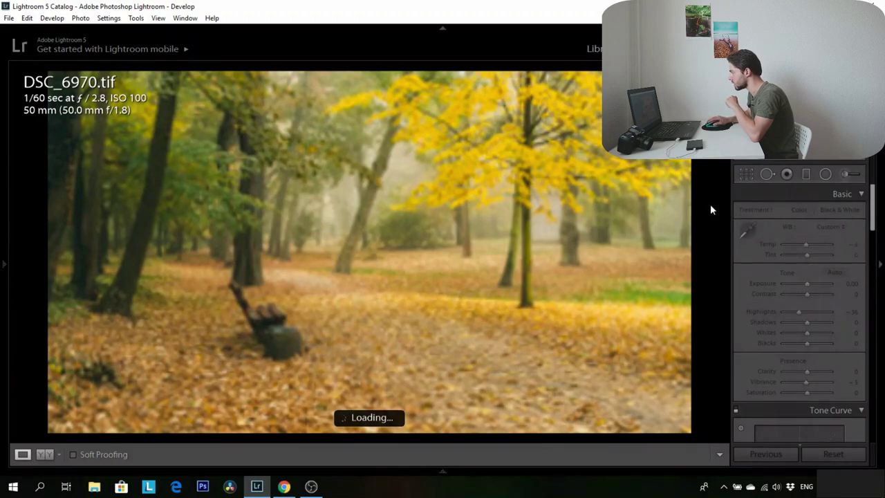
left_click(746, 174)
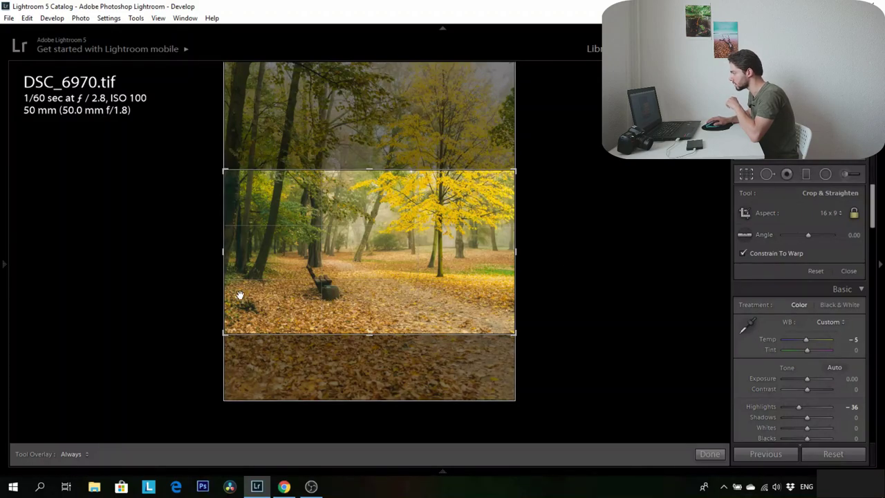
left_click(830, 214)
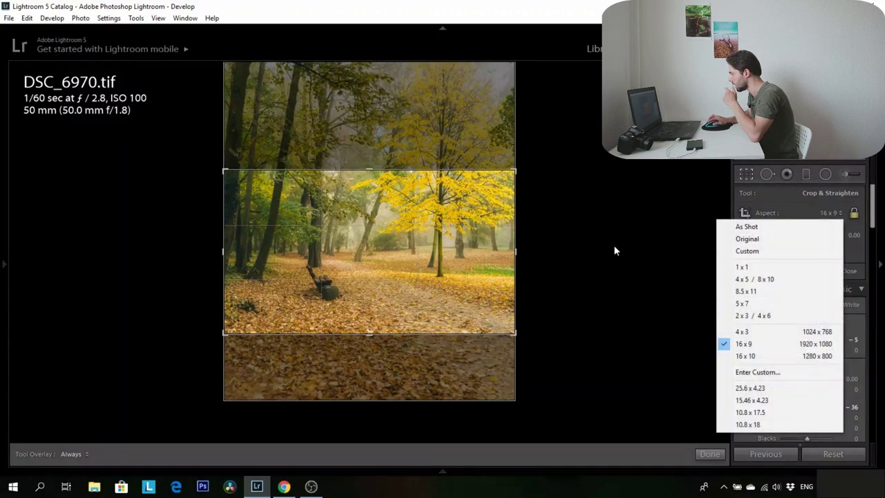
left_click(765, 279)
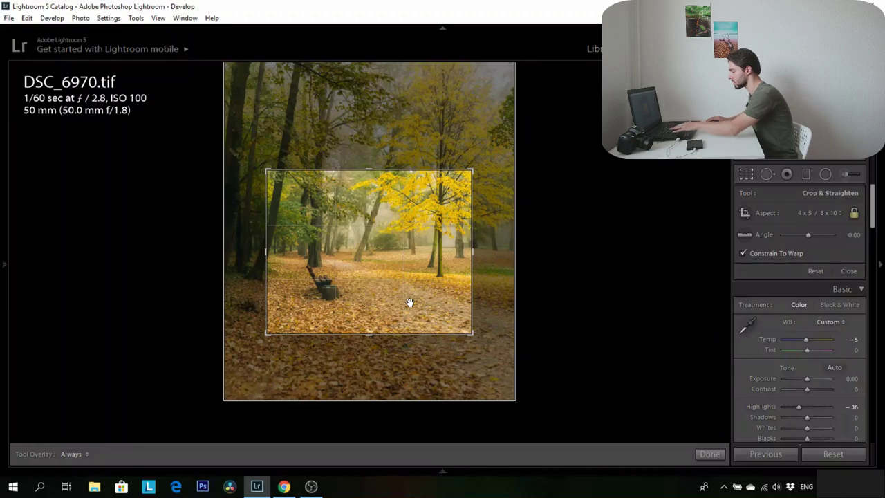
Turn the crop frame to portrait orientation, extend it to cover the whole photo and apply the crop
key("x")
key("ctrl+alt+r")
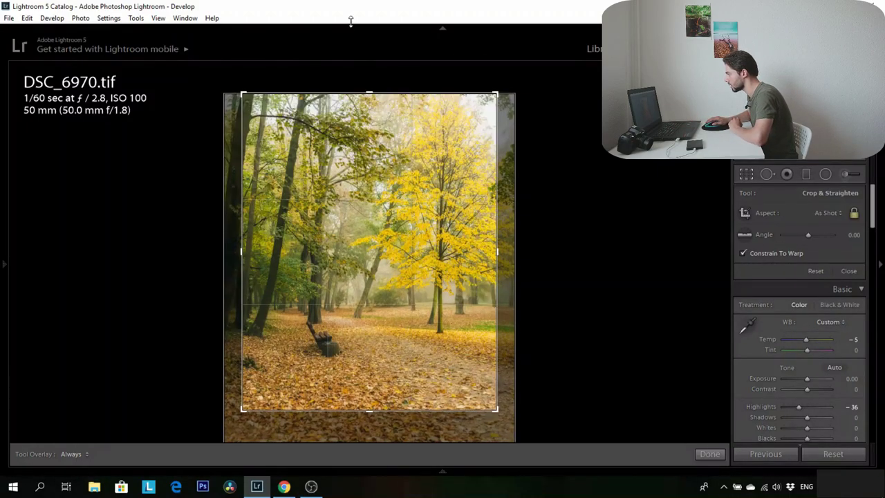
left_click_drag(373, 414, 379, 472)
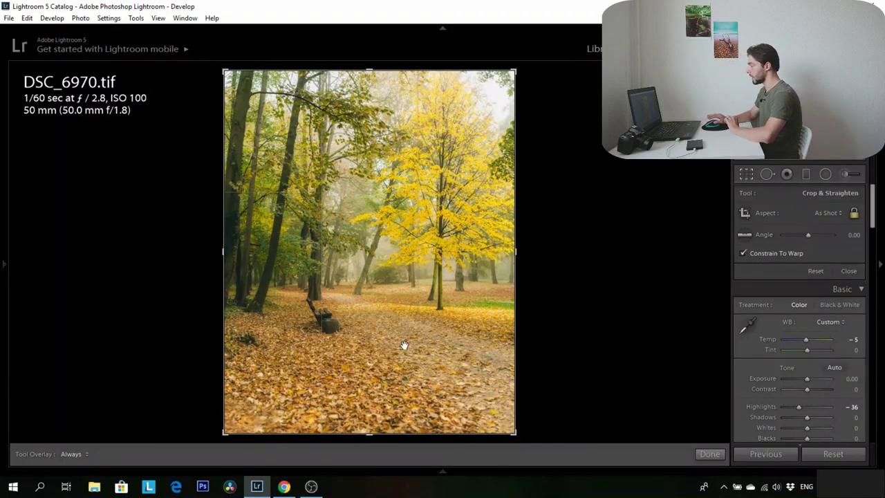
left_click(708, 454)
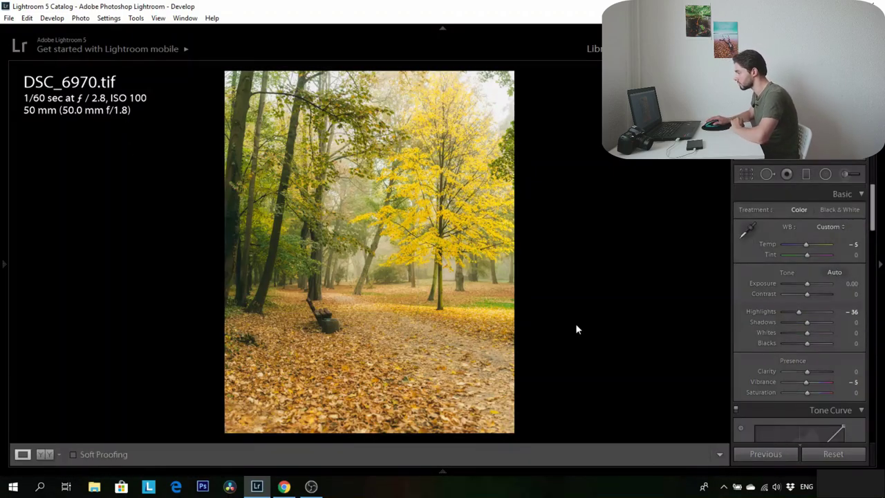
Examine the cropped photo with the interface blacked out, including the misty background trees up close, and restore the normal view
left_click(880, 264)
key("l")
key("l")
key("l")
key("l")
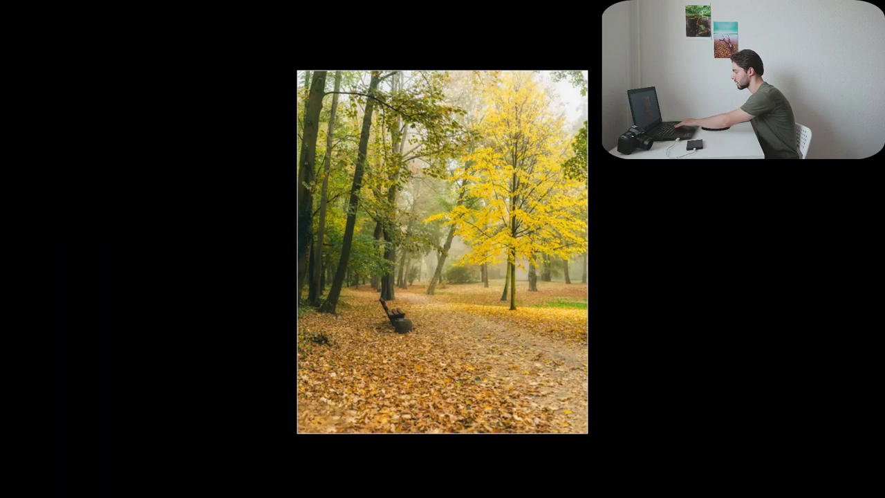
key("l")
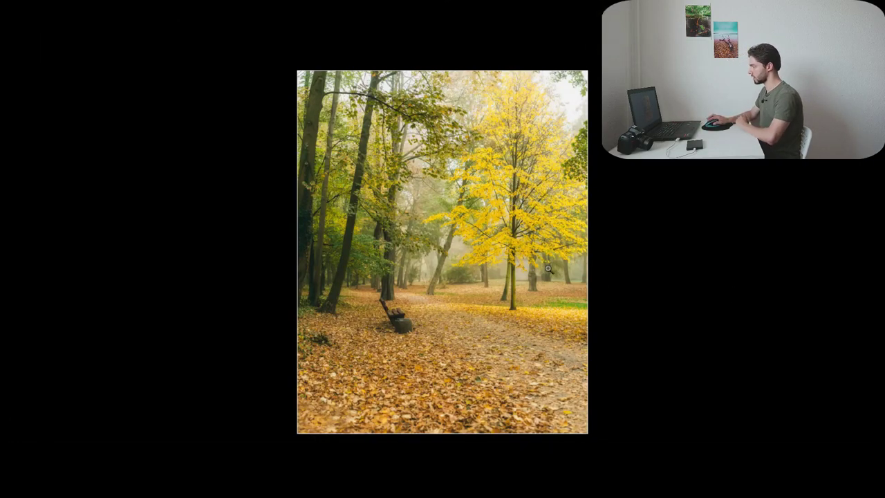
left_click(422, 279)
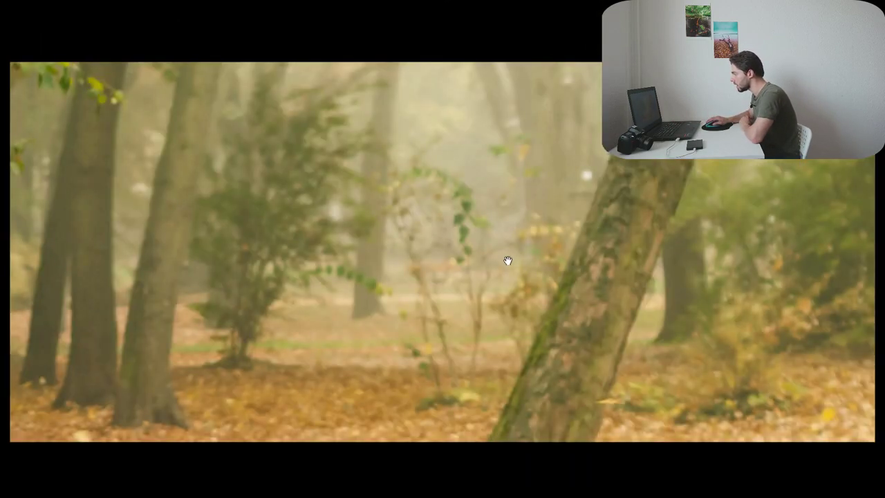
left_click(508, 260)
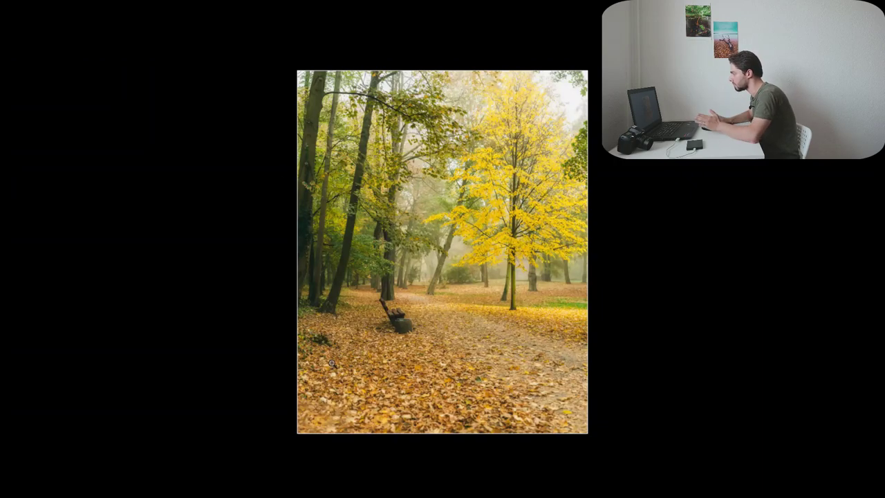
key("l")
key("l")
key("F8")
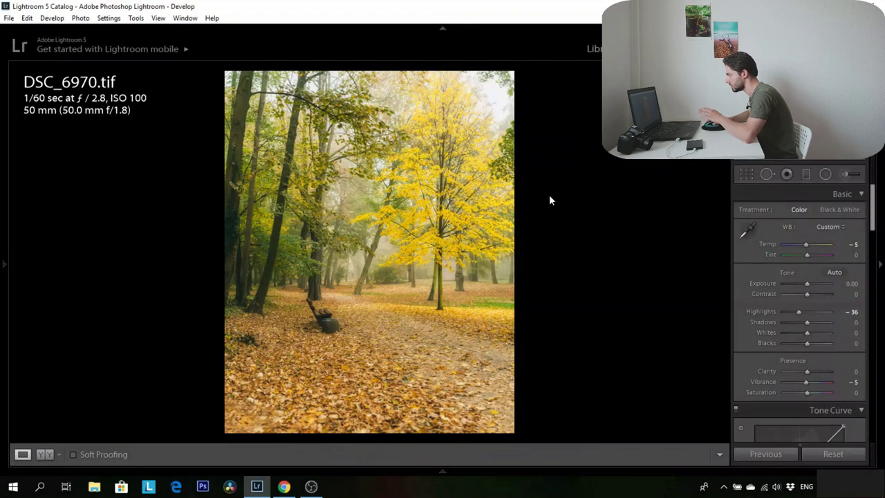
Browse the filmstrip and open the photo DSC_6919.NEF
left_click(454, 471)
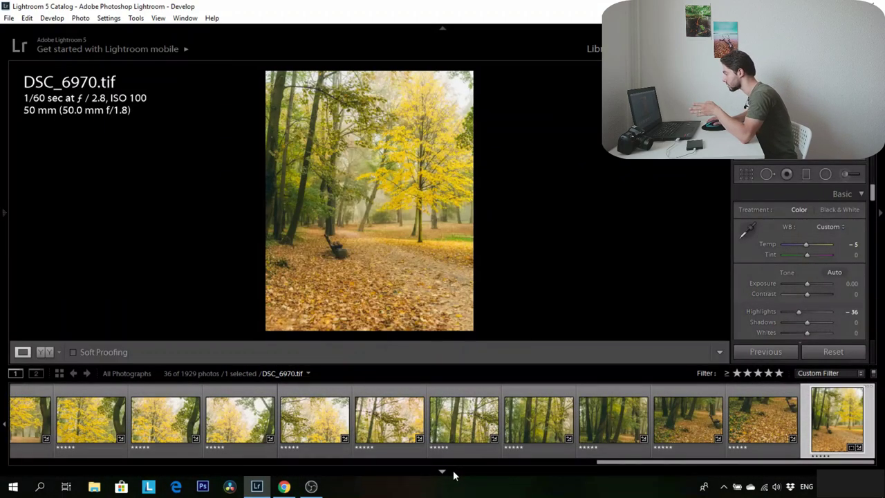
left_click(453, 474)
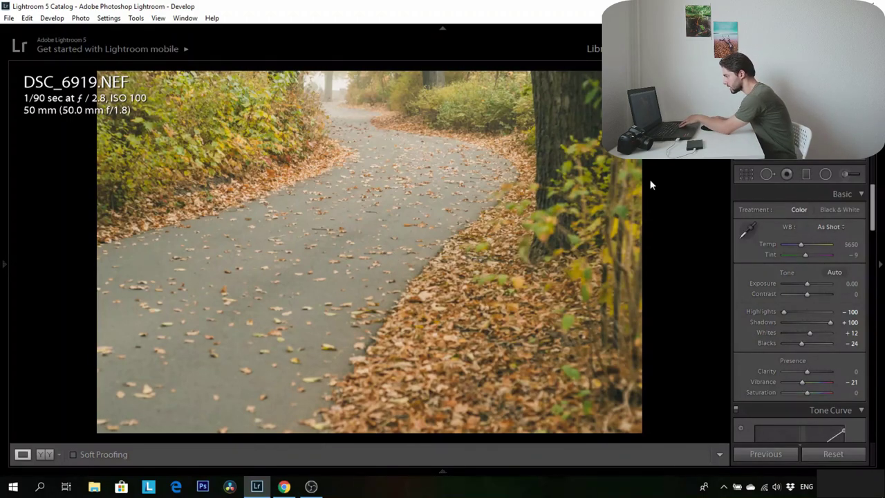
Open DSC_6920.NEF, inspect its tree trunk and blurred path background up close, and return to DSC_6919.NEF
key("Right")
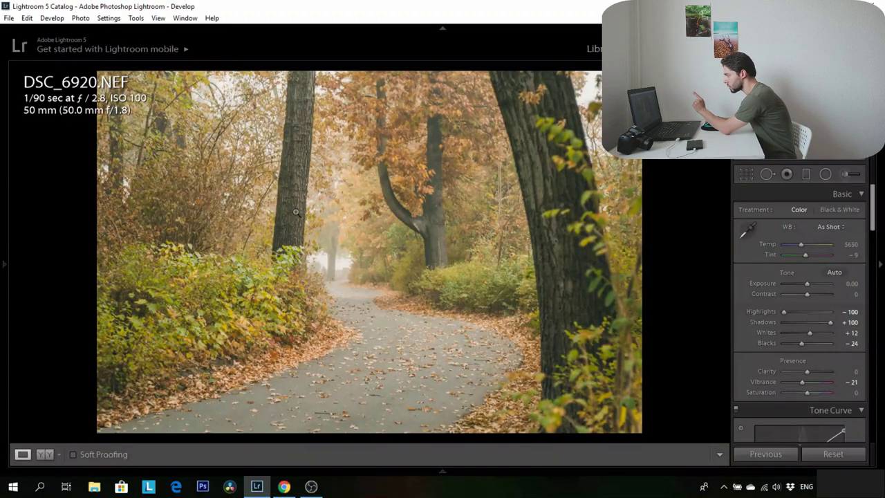
left_click(298, 211)
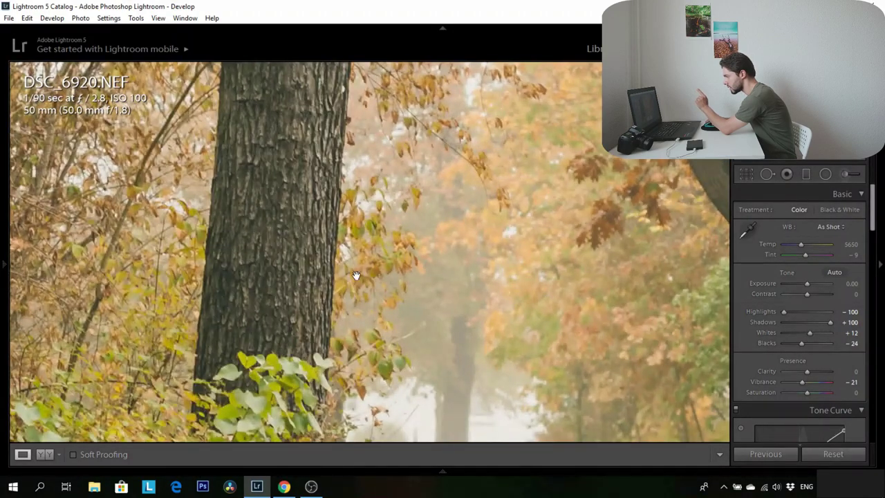
left_click_drag(398, 320, 221, 170)
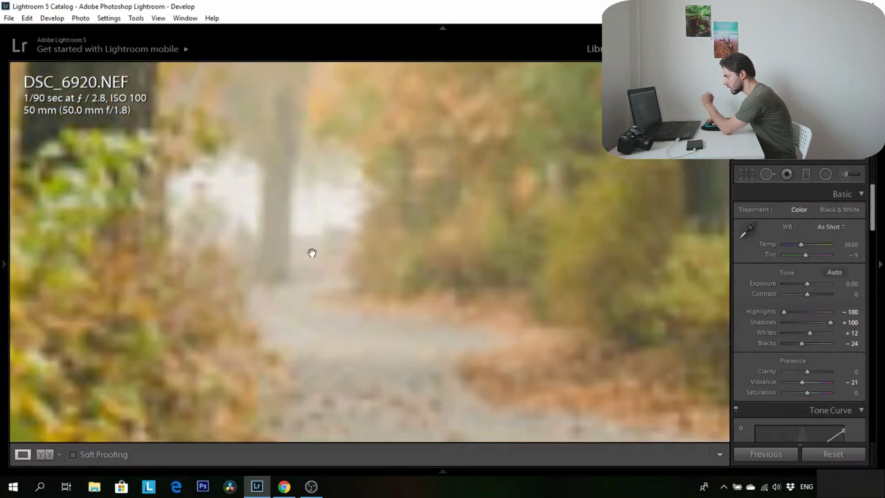
left_click(331, 225)
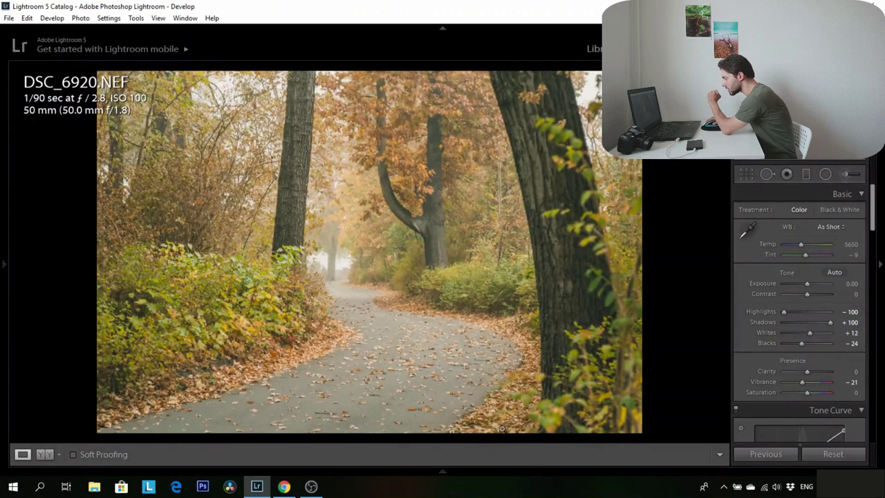
key("Left")
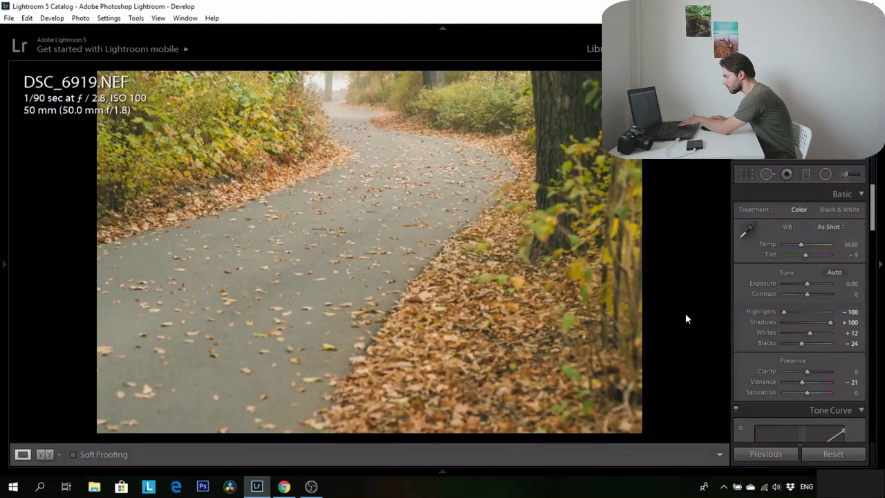
Review the panorama's source frames one after another from DSC_6919.NEF through DSC_6926.NEF
key("Right")
key("Right")
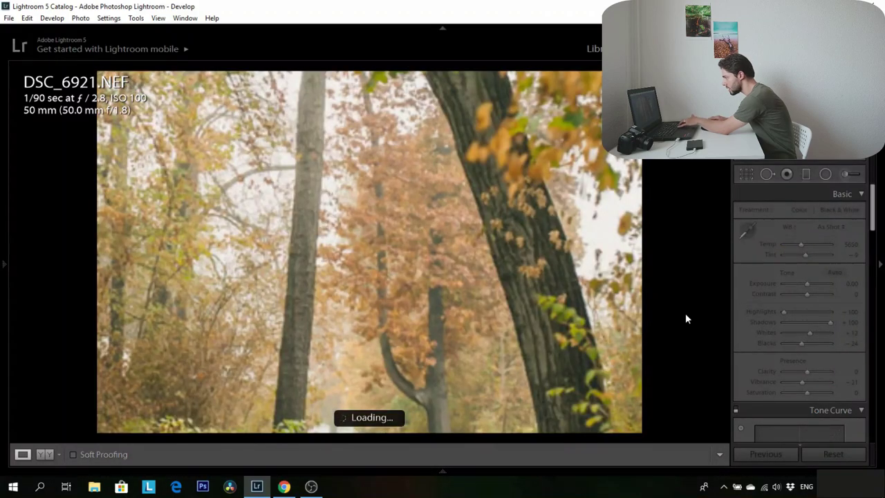
key("Right")
key("Right")
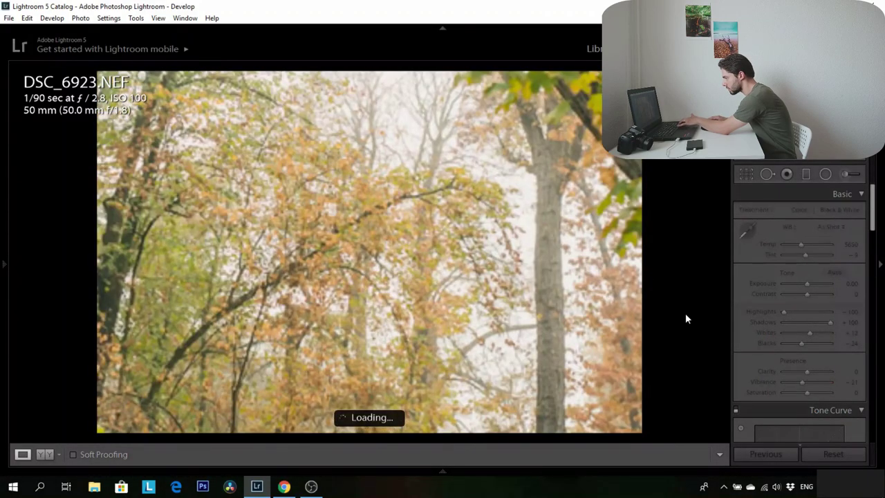
key("Right")
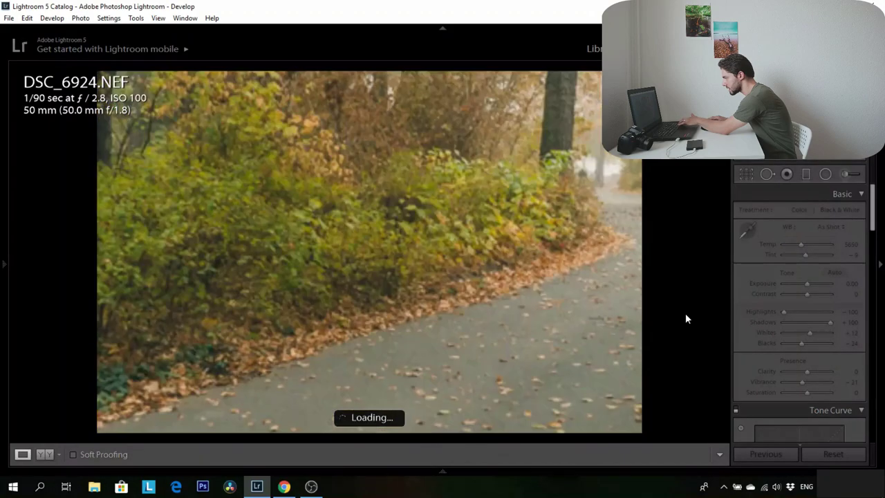
key("Right")
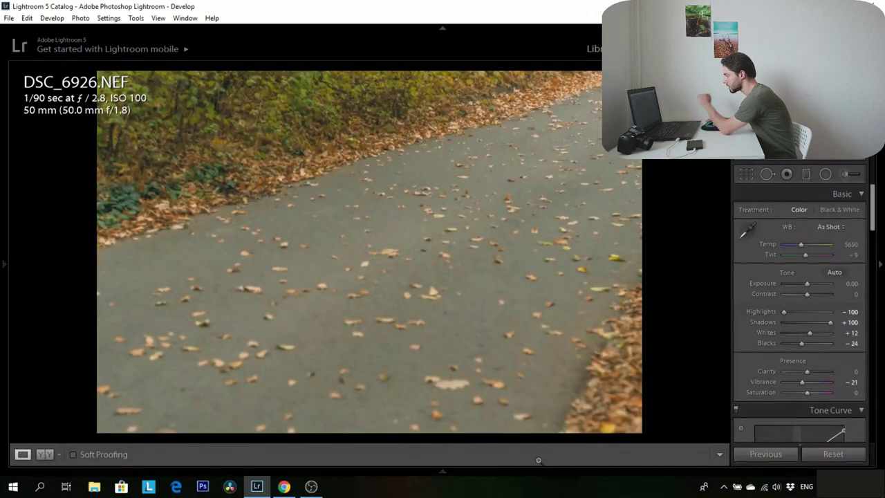
Select the frames DSC_6919.NEF through DSC_6926.NEF in the filmstrip and merge them to a panorama in Photoshop
left_click(459, 471)
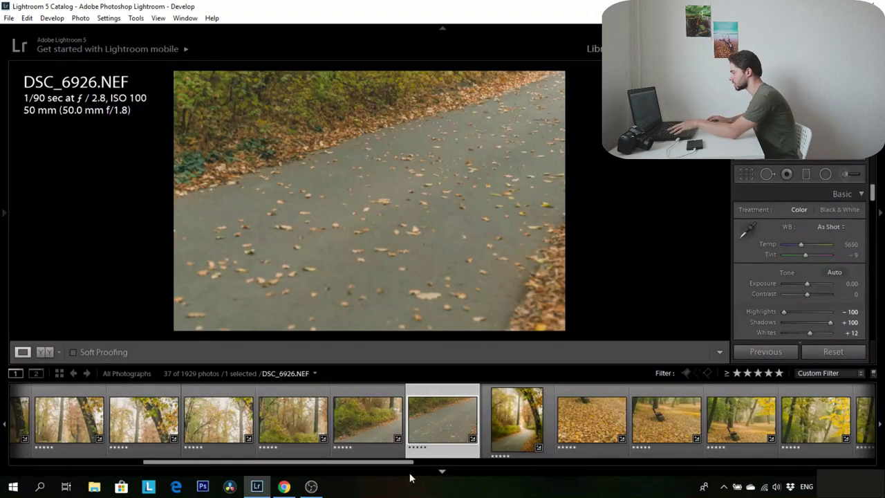
left_click_drag(374, 464, 318, 464)
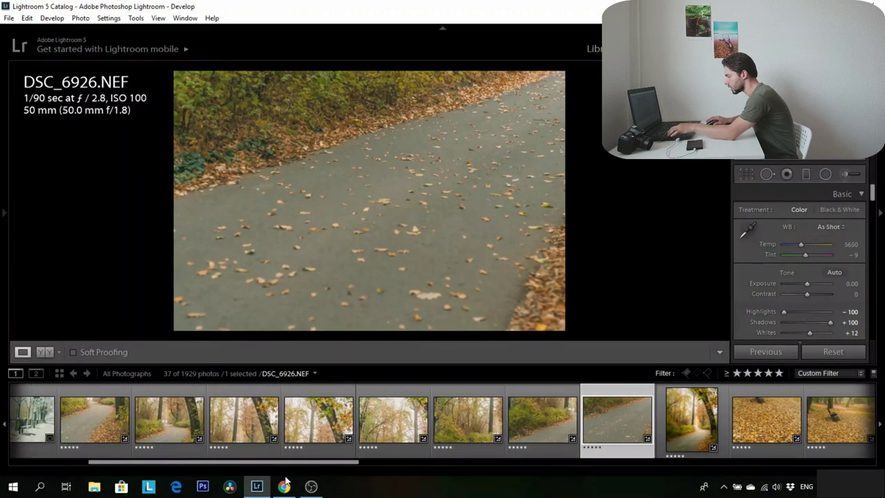
right_click(148, 422)
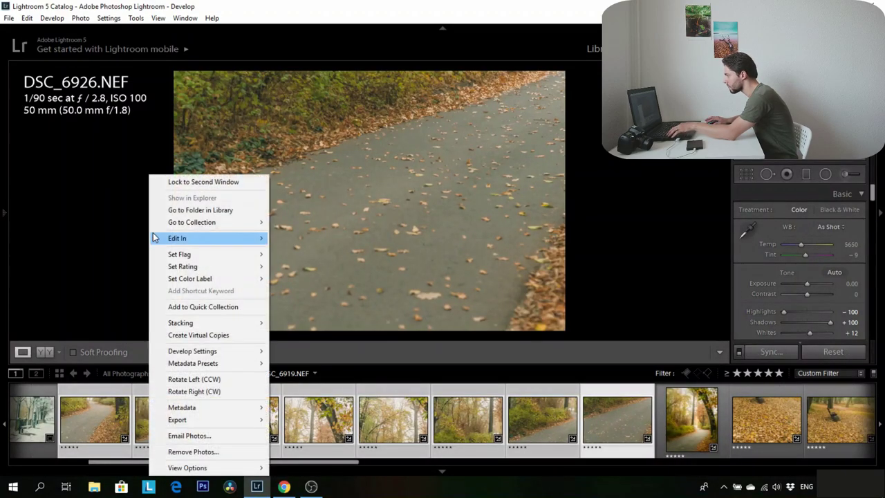
mouse_move(229, 243)
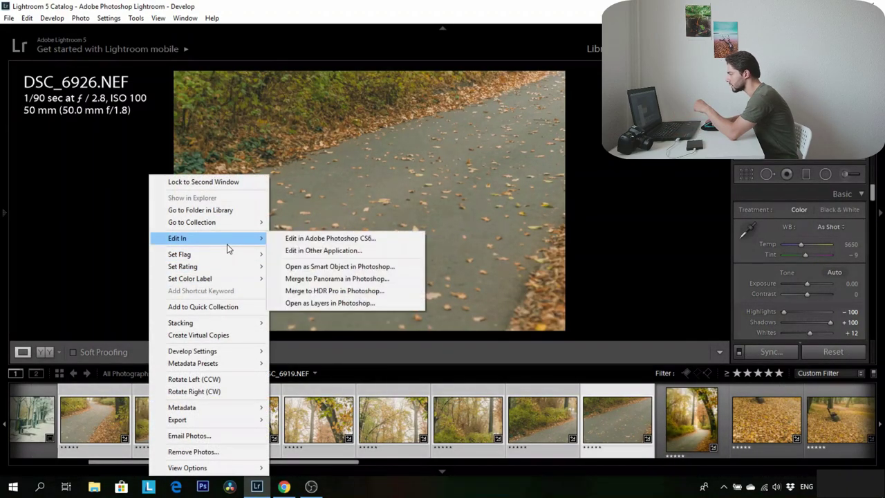
left_click(388, 279)
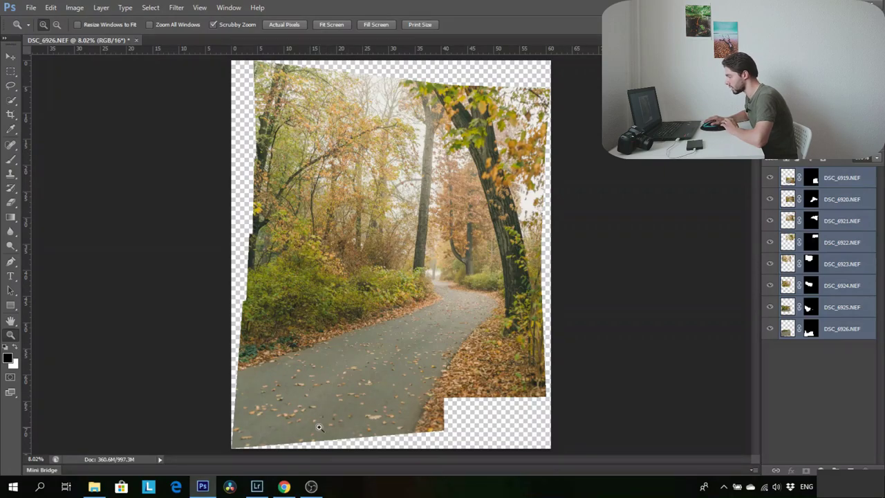
Switch to Lightroom and examine DSC_6919-Edit.tif in a wider view, including the misty background and the fallen leaves up close
left_click(257, 487)
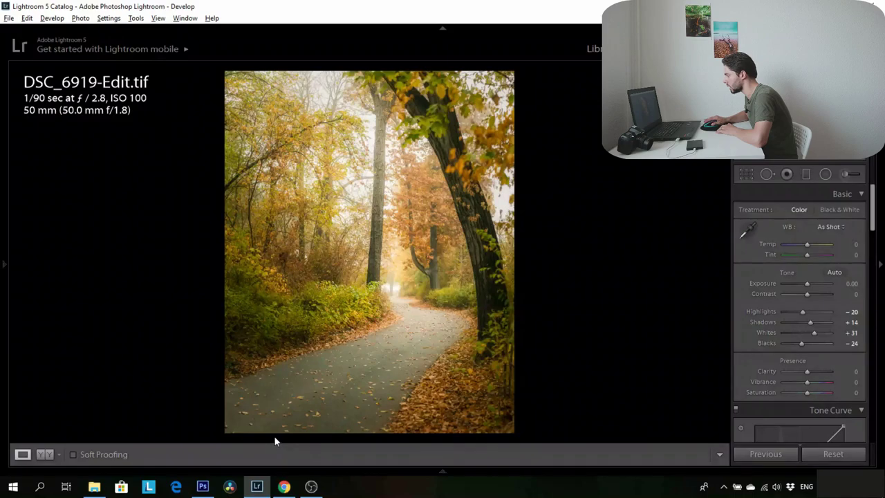
left_click(880, 264)
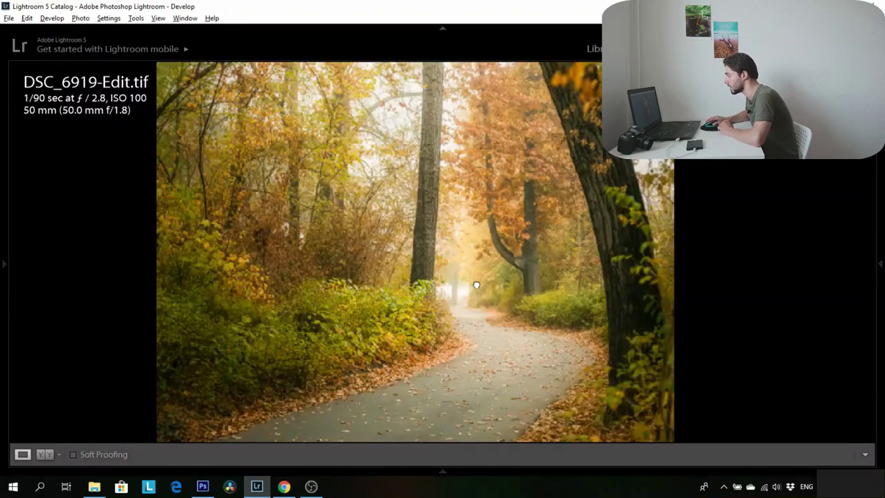
left_click(478, 283)
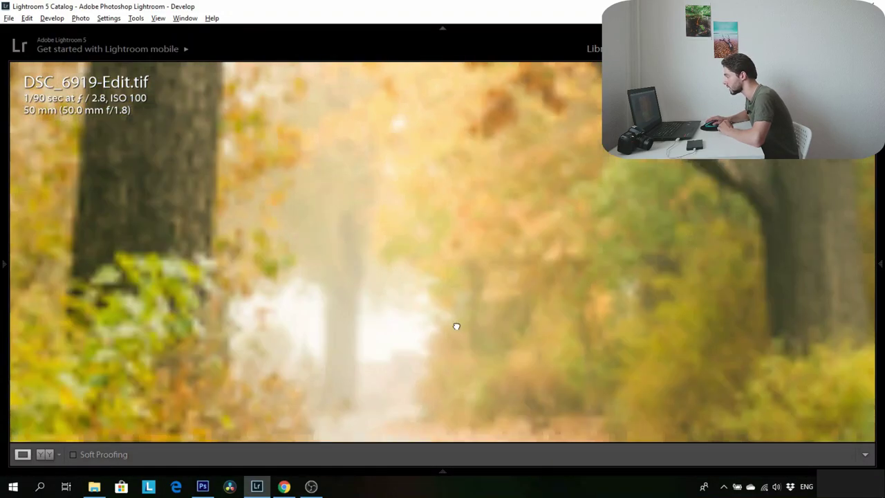
left_click(467, 266)
left_click(483, 415)
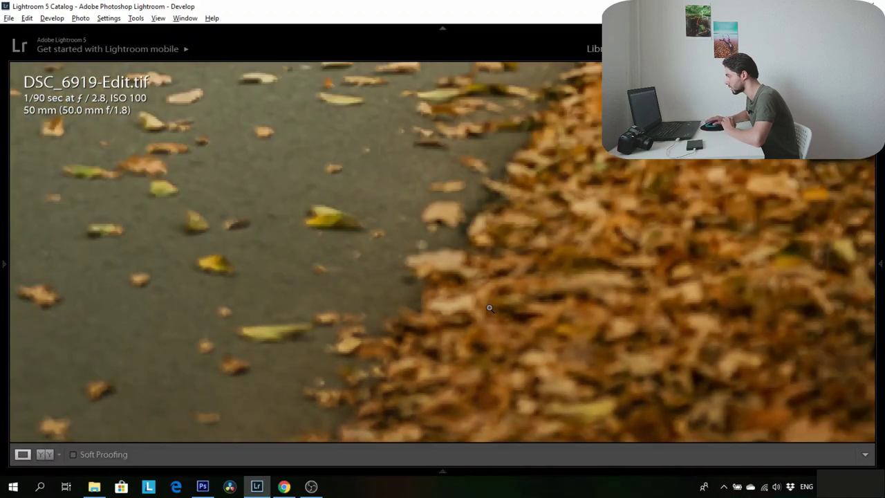
left_click(486, 311)
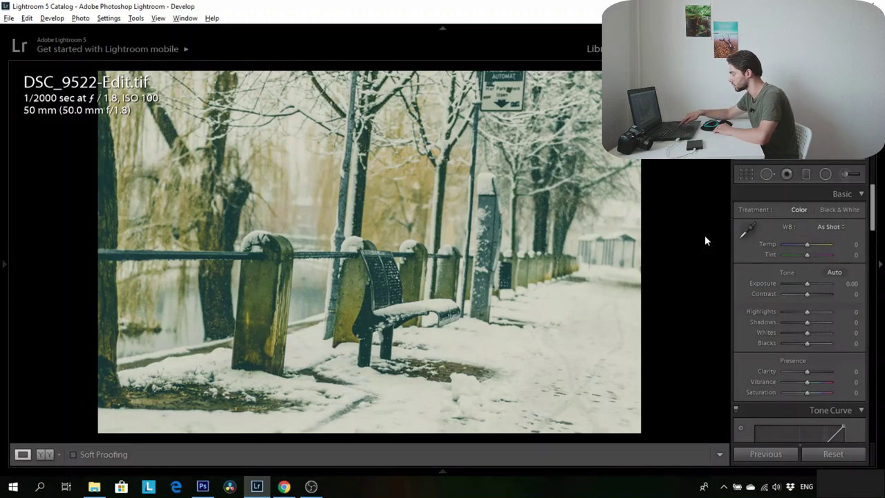
Compare the snowy park source frames DSC_9522.NEF, DSC_9523.NEF and DSC_9524.NEF with one another
key("Right")
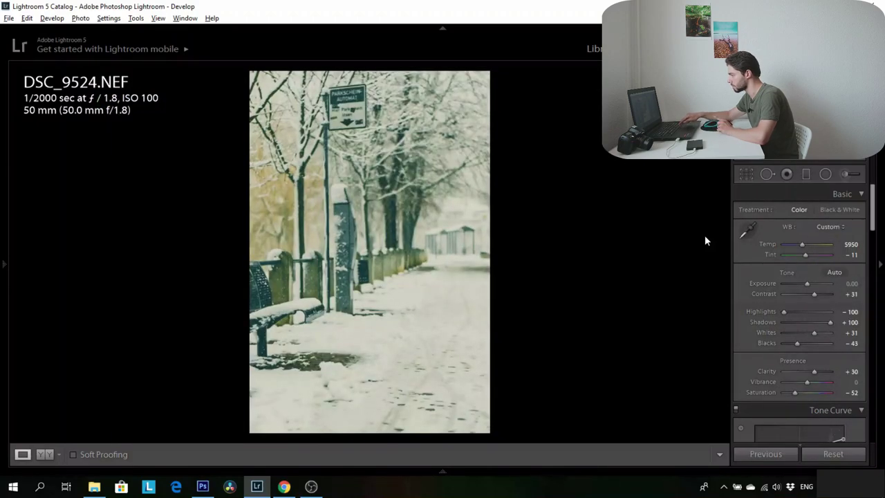
key("Left")
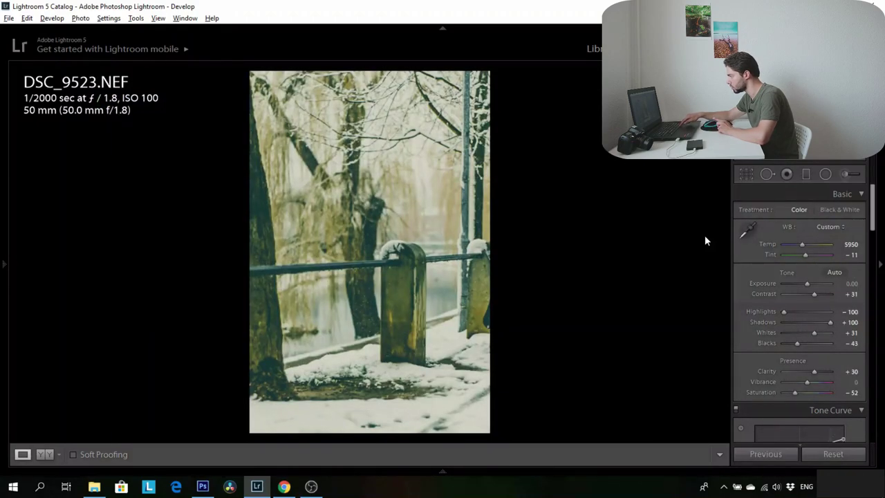
key("Left")
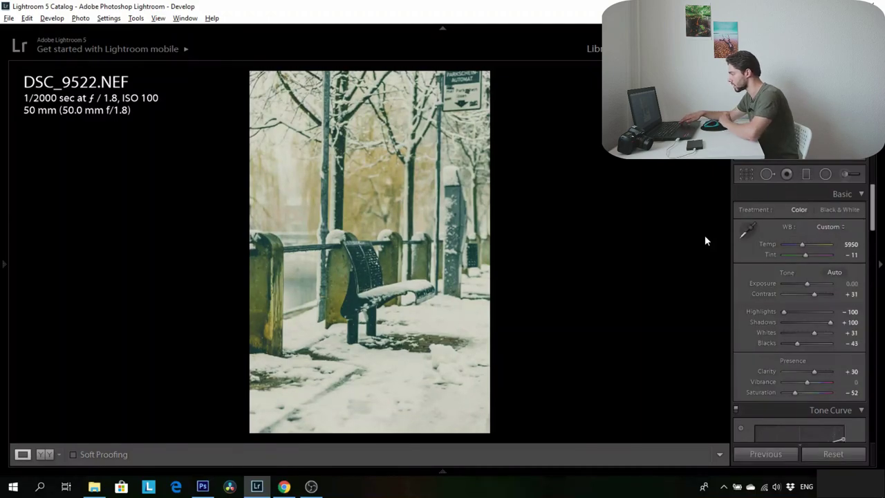
key("Right")
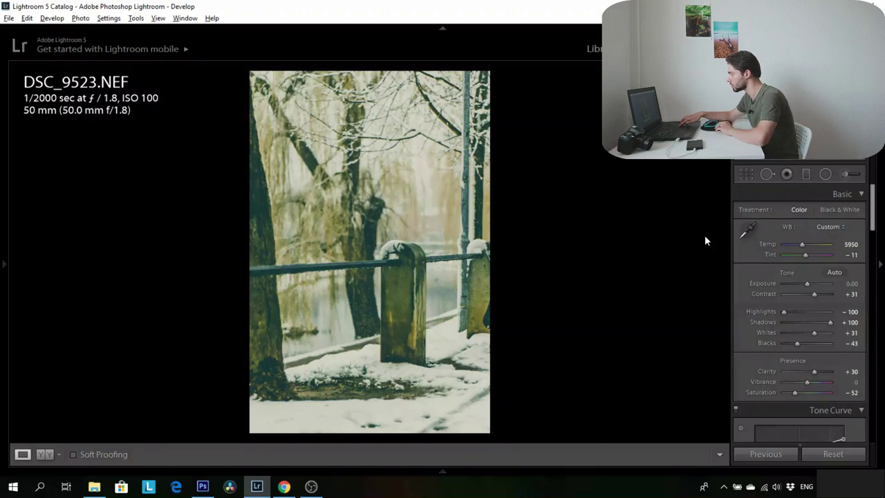
key("Left")
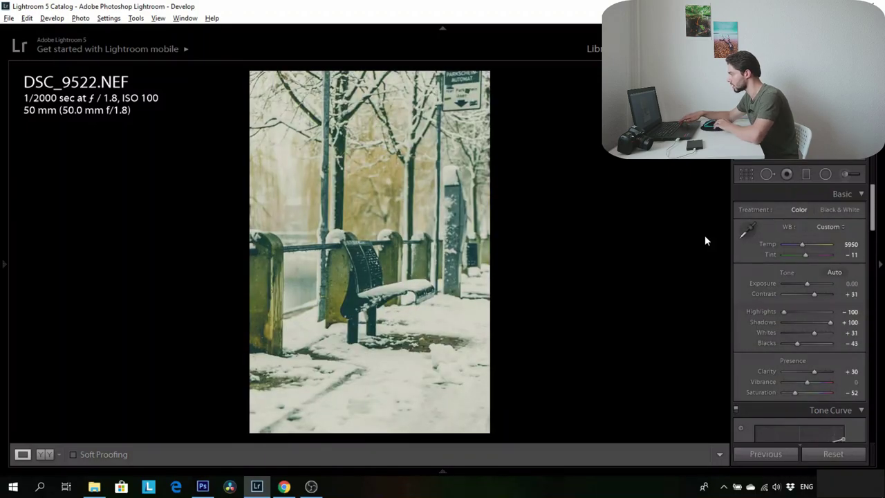
key("Right")
key("Right")
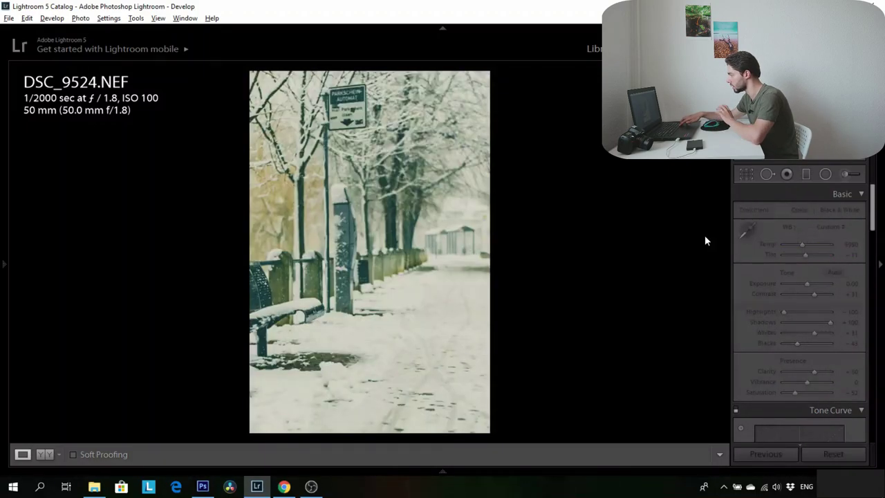
Return to the merged photo DSC_9522-Edit.tif and examine the snowflakes and distant building up close
key("Right")
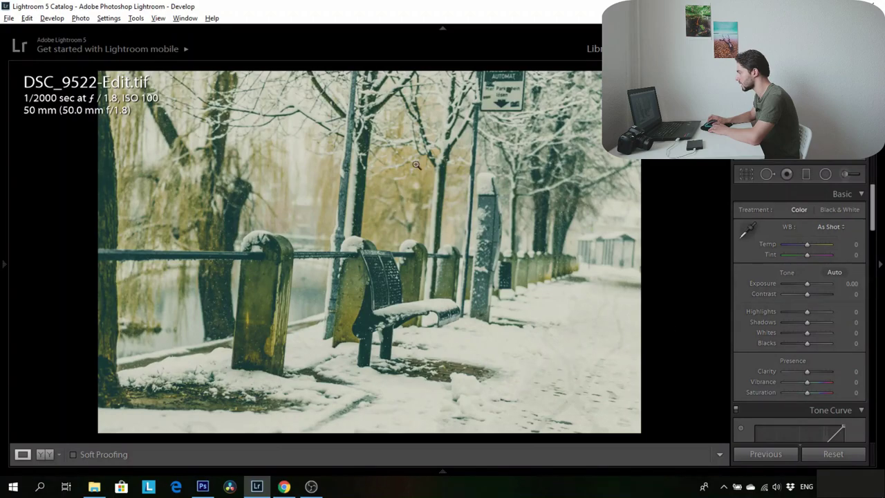
left_click(609, 257)
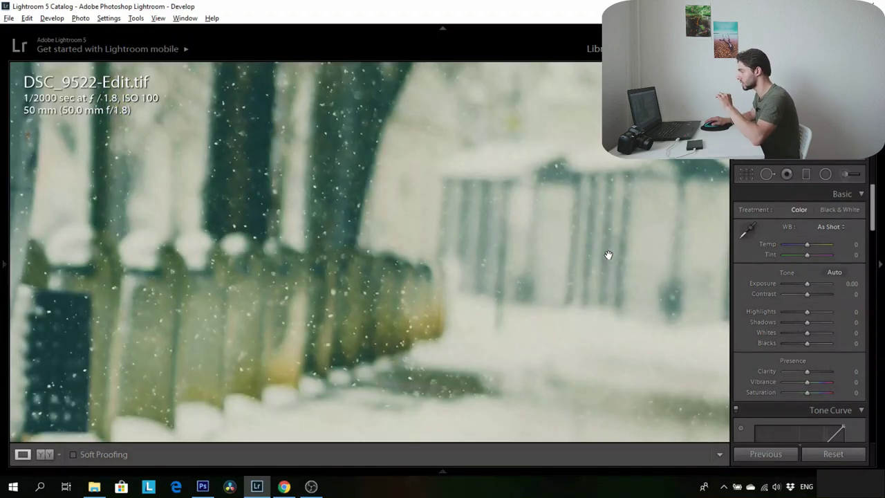
left_click(595, 255)
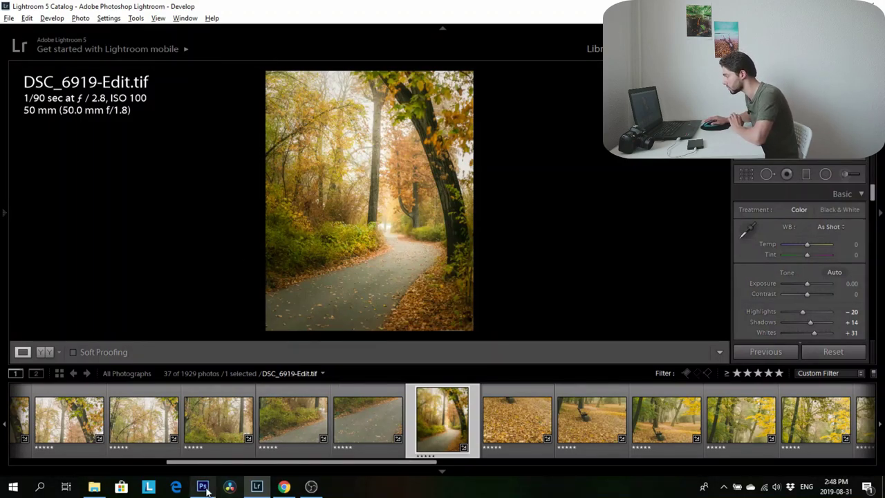
Show DSC_6919-Edit.tif in File Explorer, select the file and check its size and dimensions
key("ctrl+r")
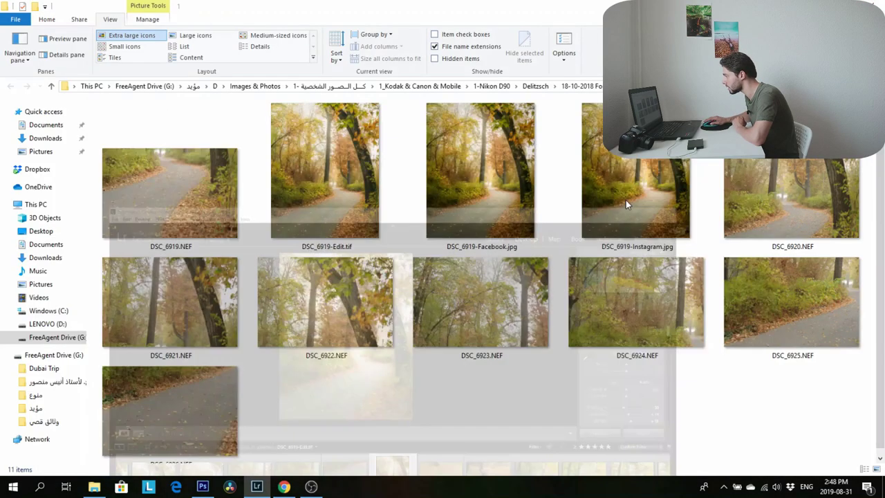
left_click(358, 201)
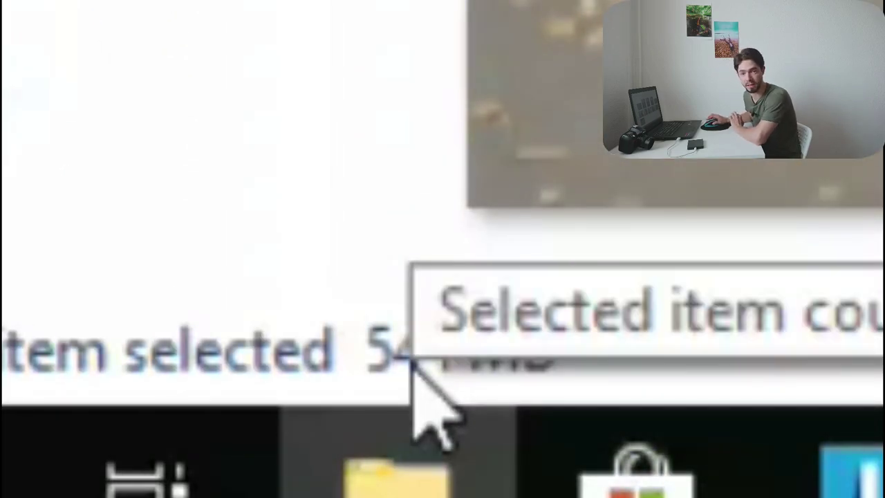
mouse_move(267, 214)
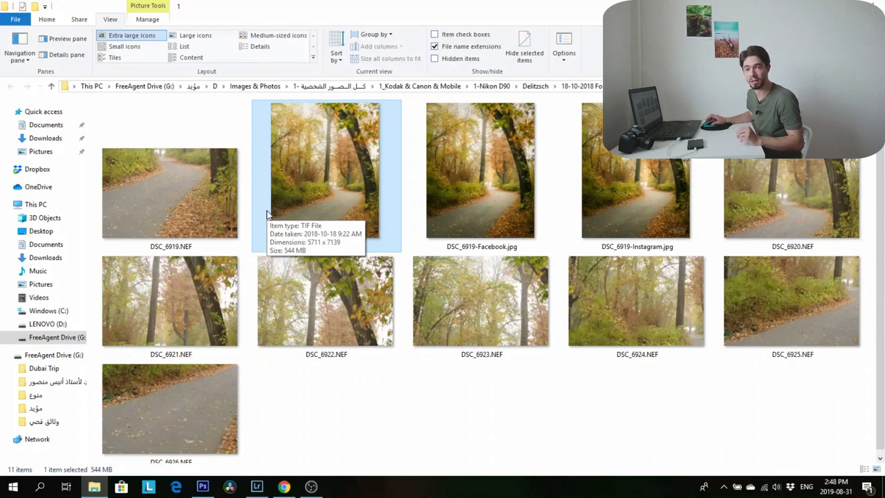